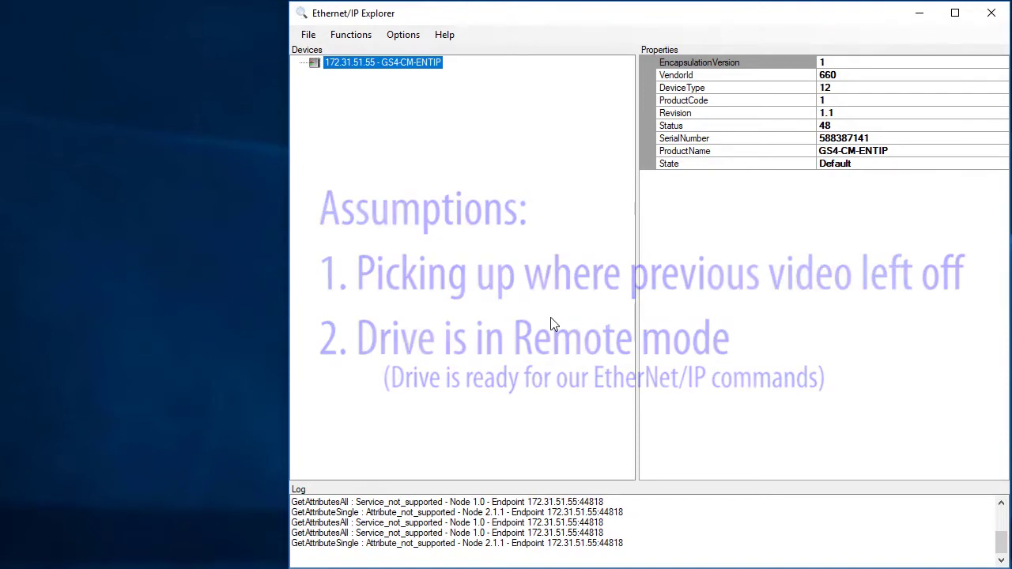
- Add the Identity class (Class Id 1) to the GS4 drive and show Instance #1's raw bytes
right_click(365, 64)
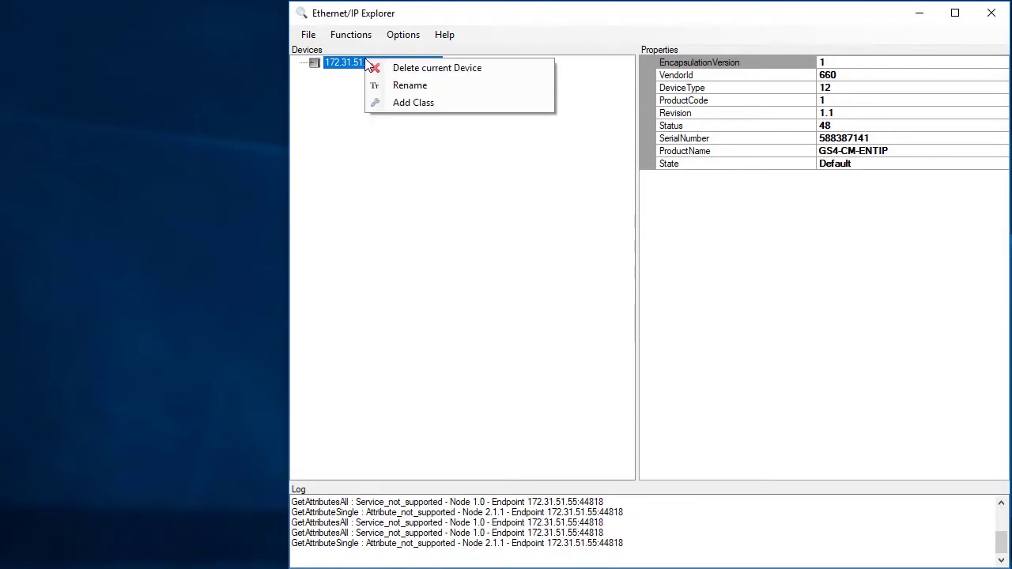
click(401, 103)
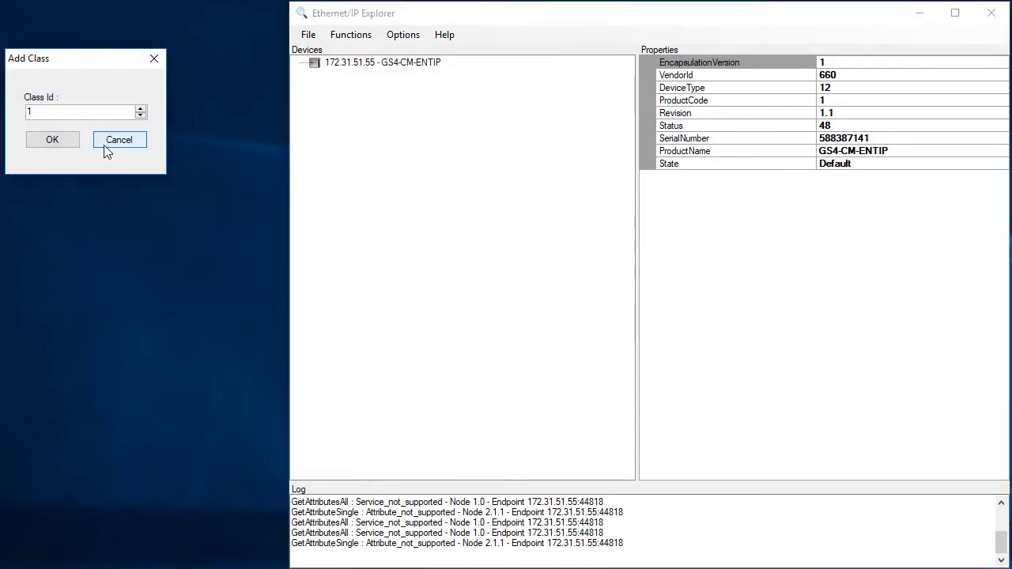
click(52, 140)
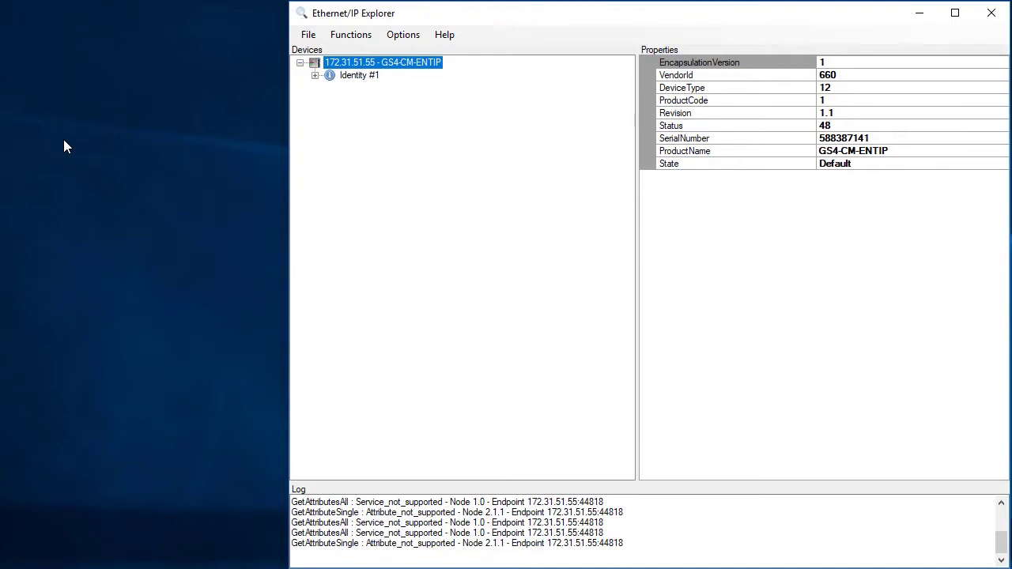
click(314, 75)
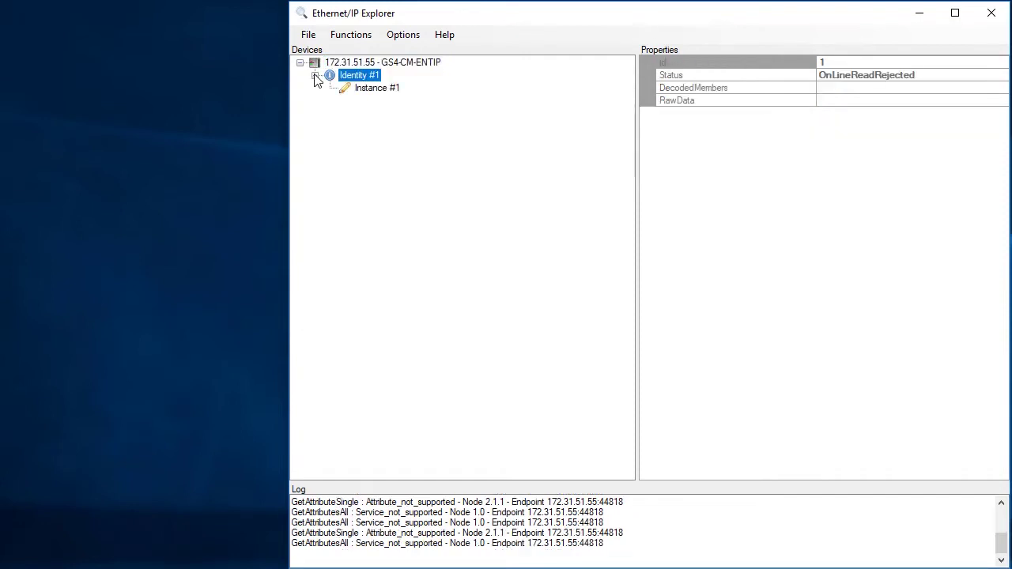
click(372, 89)
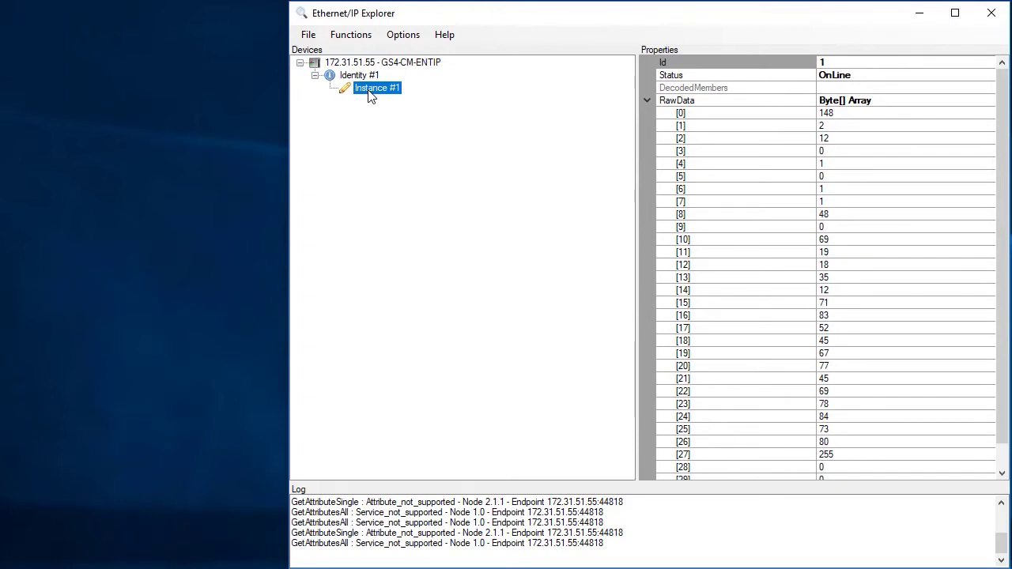
- Add Attribut #1 to Identity Instance #1 and match its bytes 148, 2 to VendorId 660
right_click(370, 95)
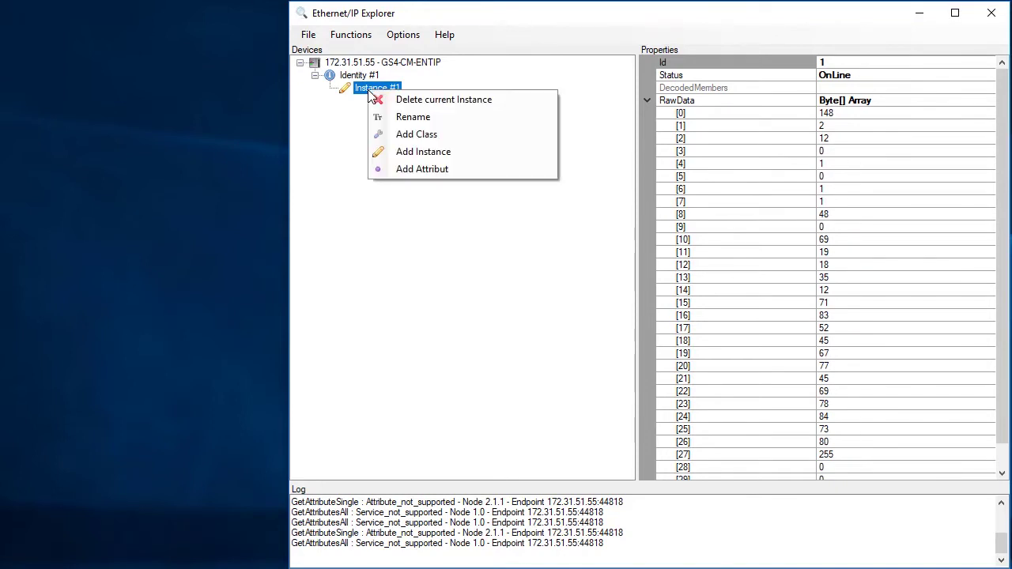
click(413, 168)
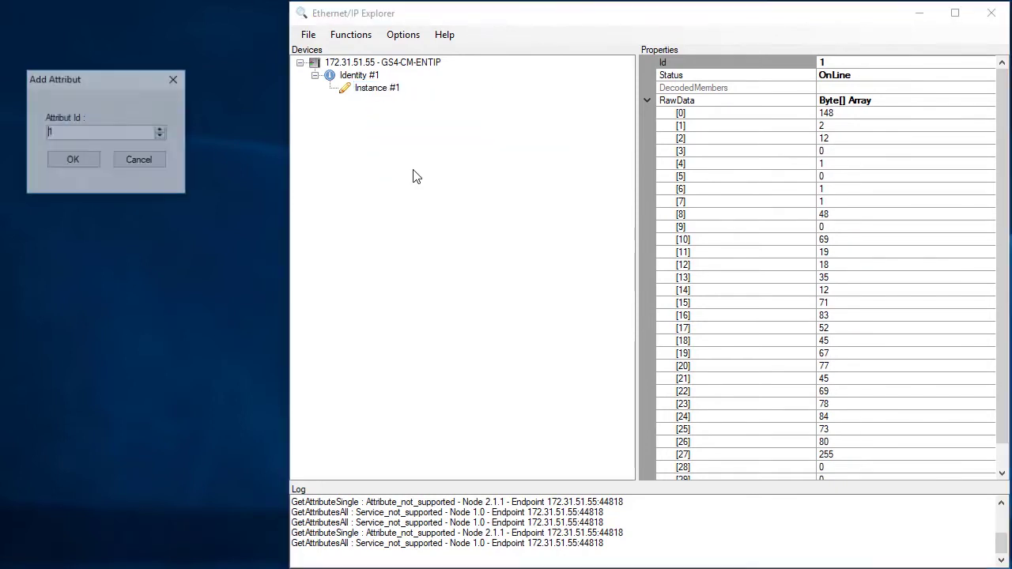
click(86, 166)
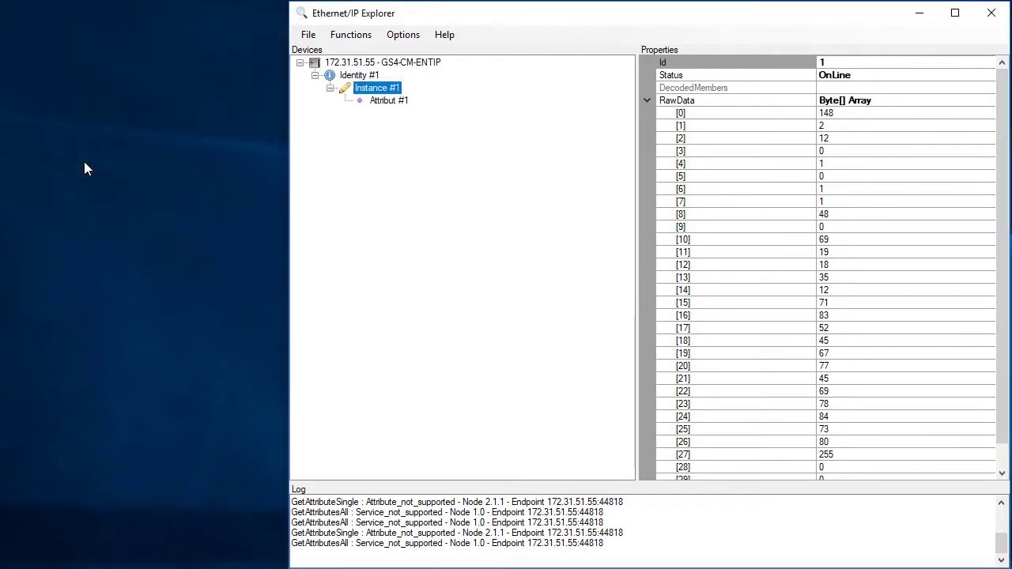
click(381, 104)
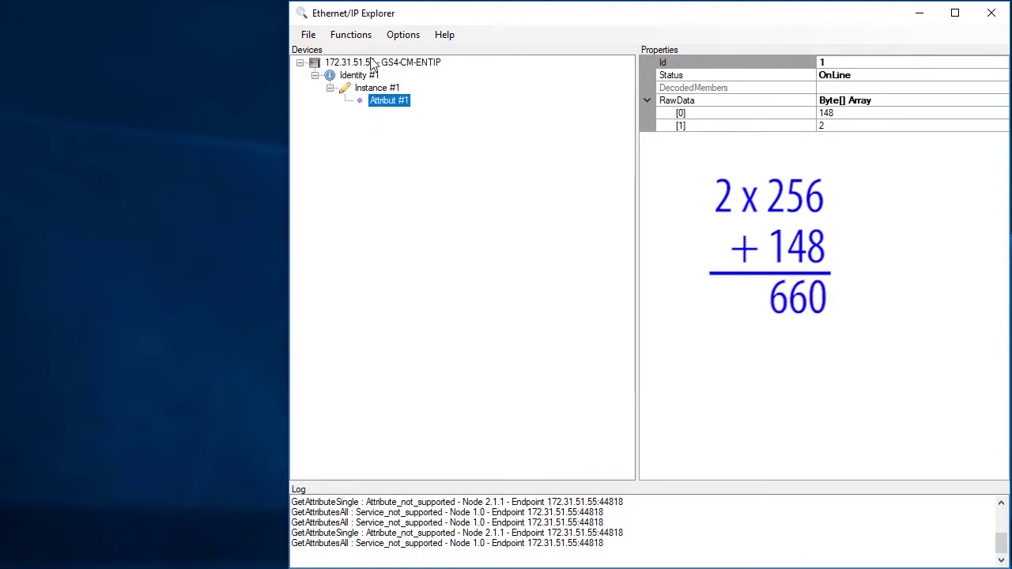
click(371, 63)
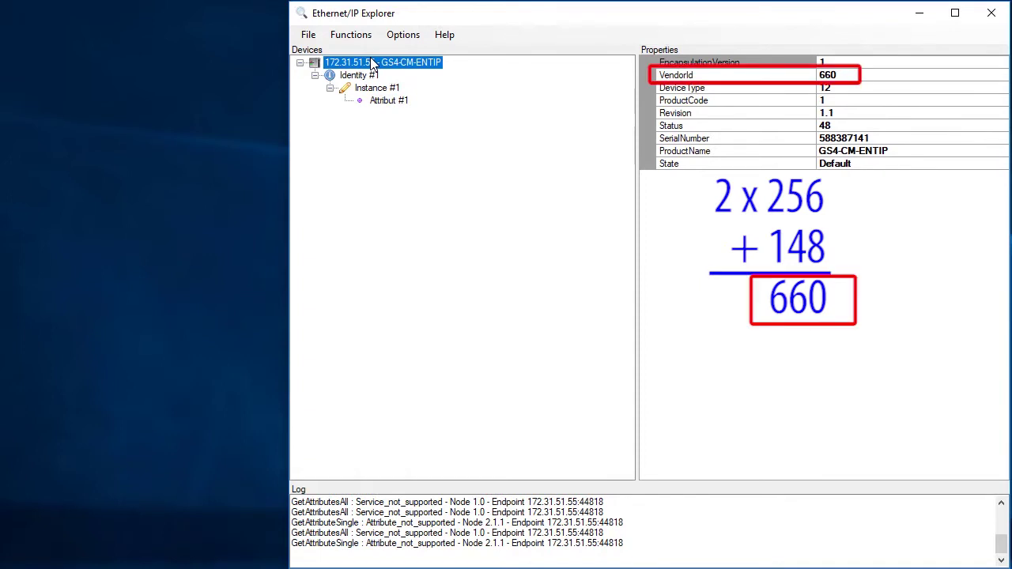
- Add Attribut #6 to Instance #1 and compare its four bytes with serial number 588387141
click(386, 100)
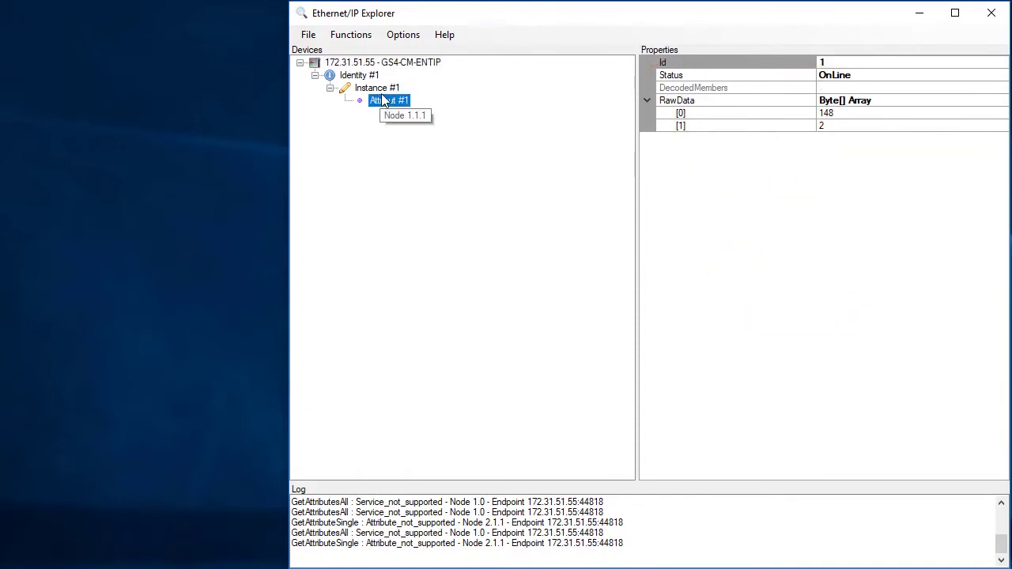
right_click(381, 89)
click(419, 163)
text(6)
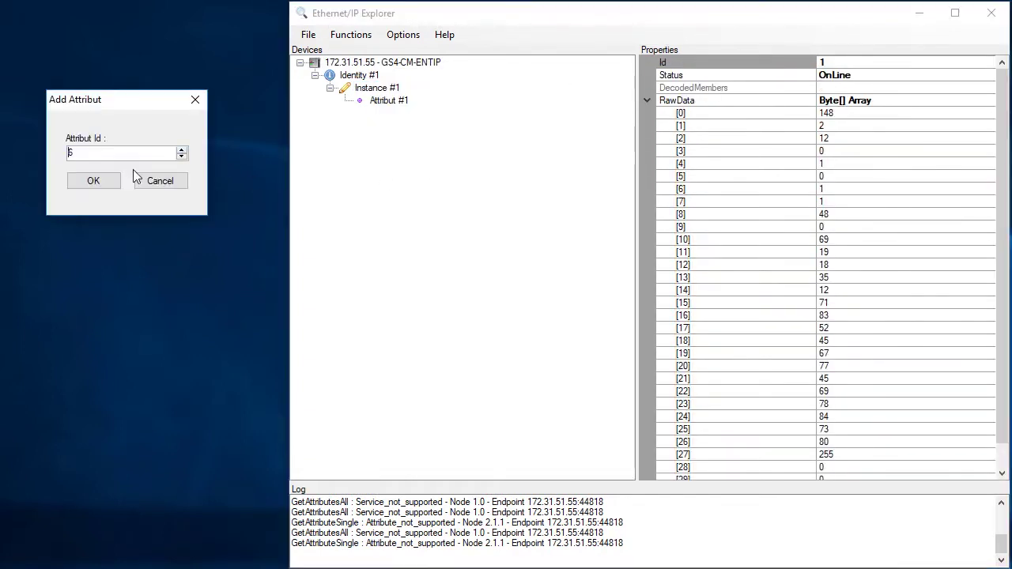
click(93, 180)
click(387, 113)
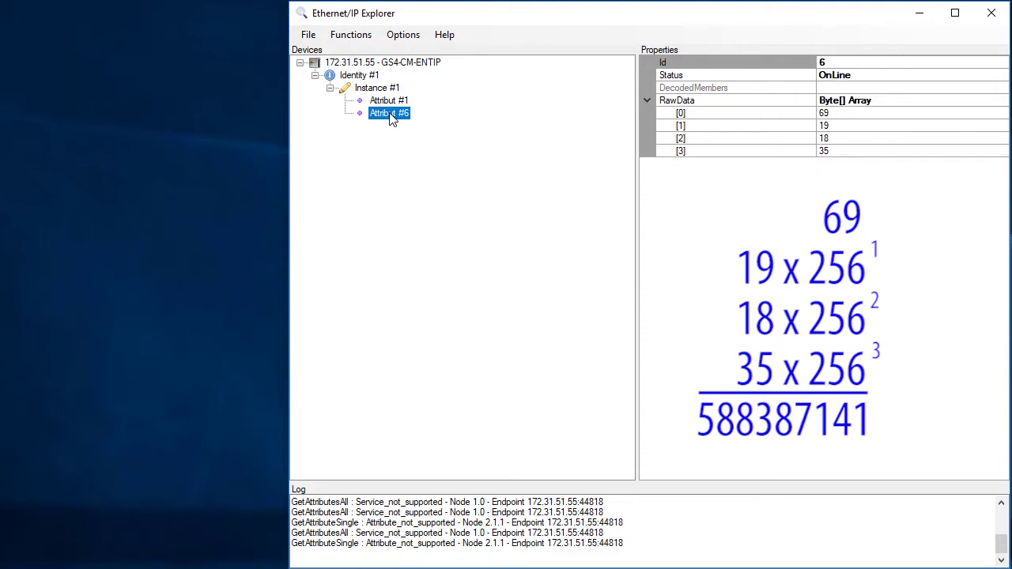
click(386, 65)
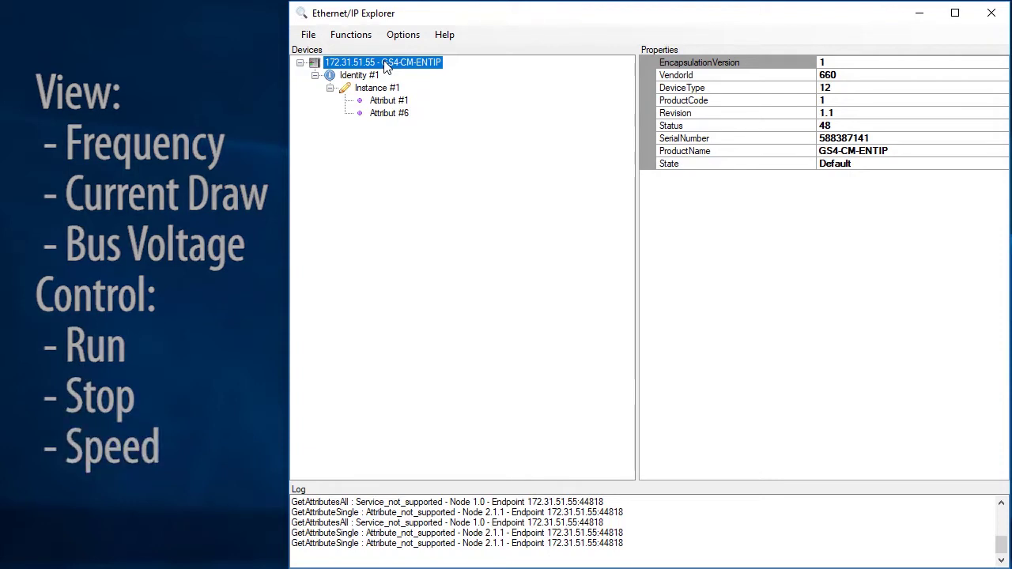
- Add the Assembly class (Class Id 4) to the GS4 drive
right_click(385, 67)
click(416, 105)
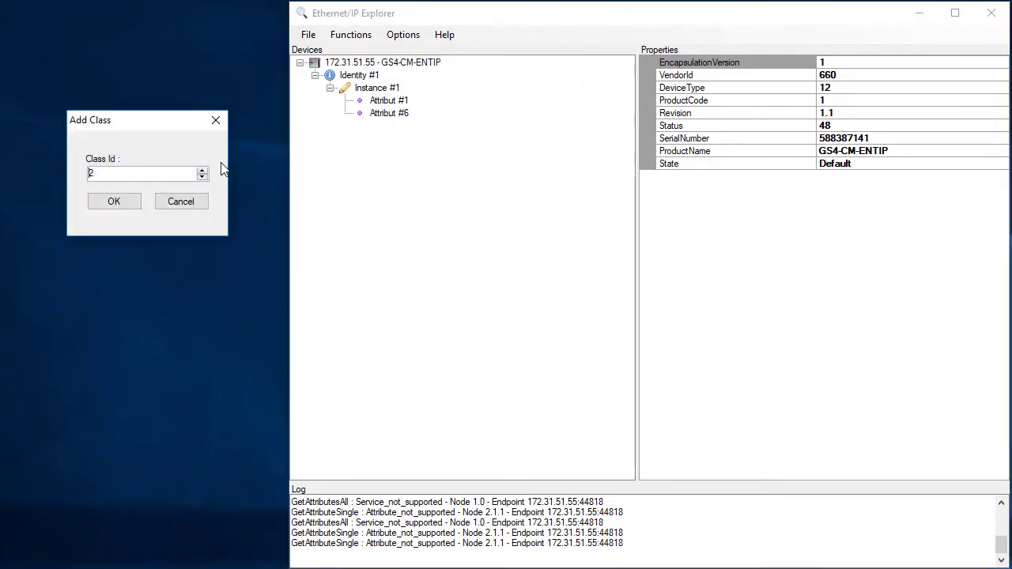
click(203, 170)
click(126, 202)
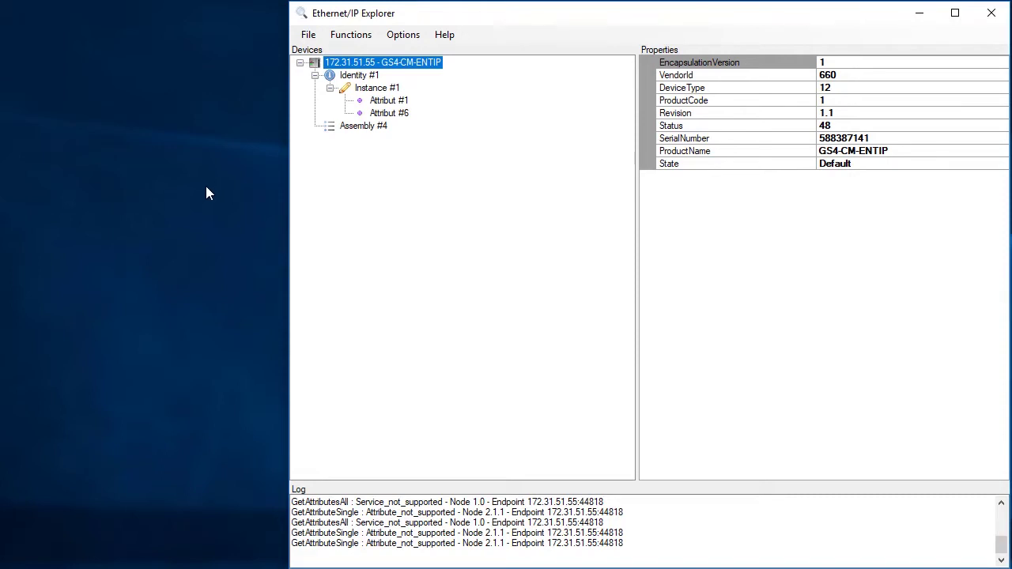
- Add Instance #101 under Assembly #4
click(352, 129)
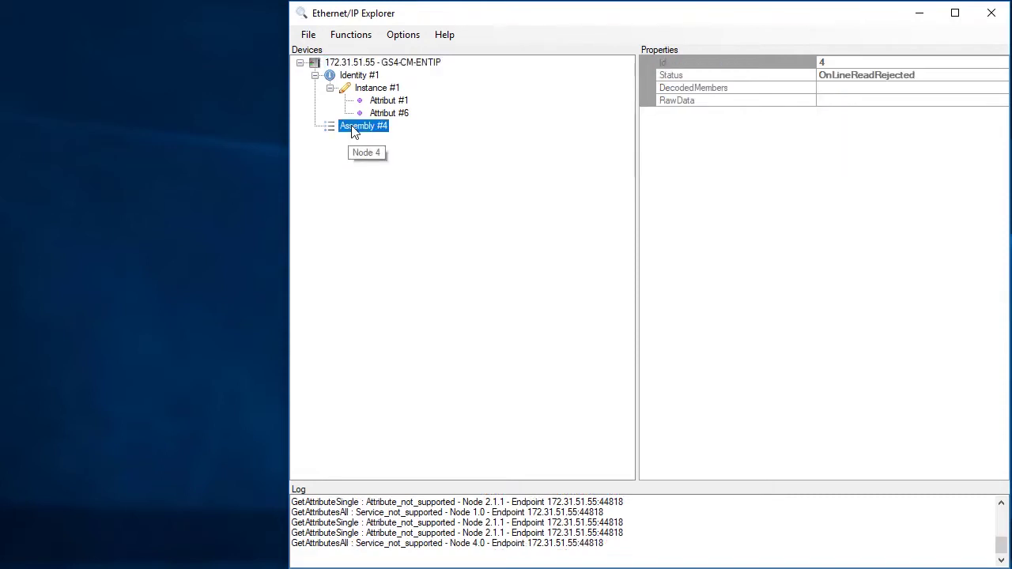
right_click(353, 132)
click(393, 188)
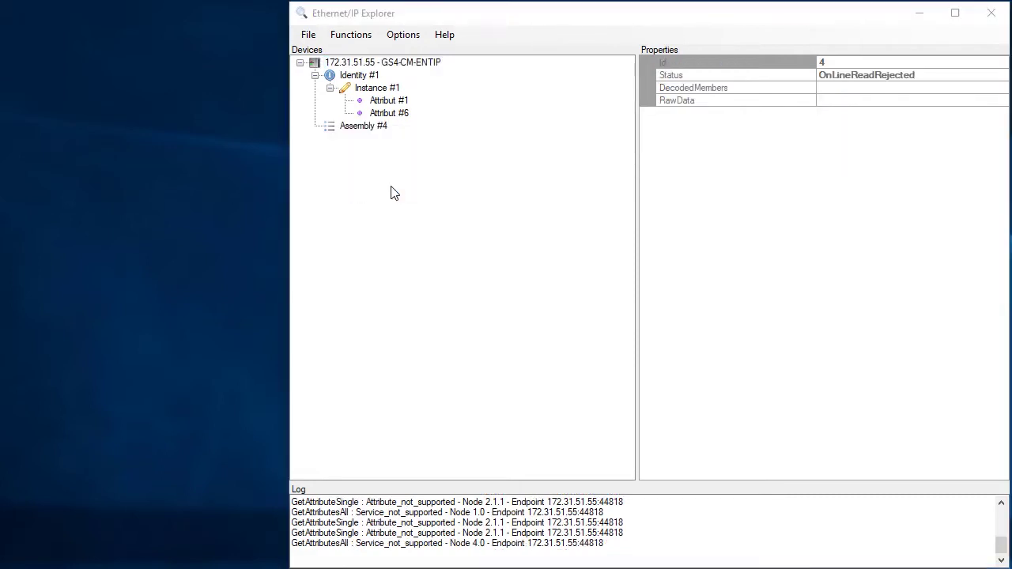
click(190, 196)
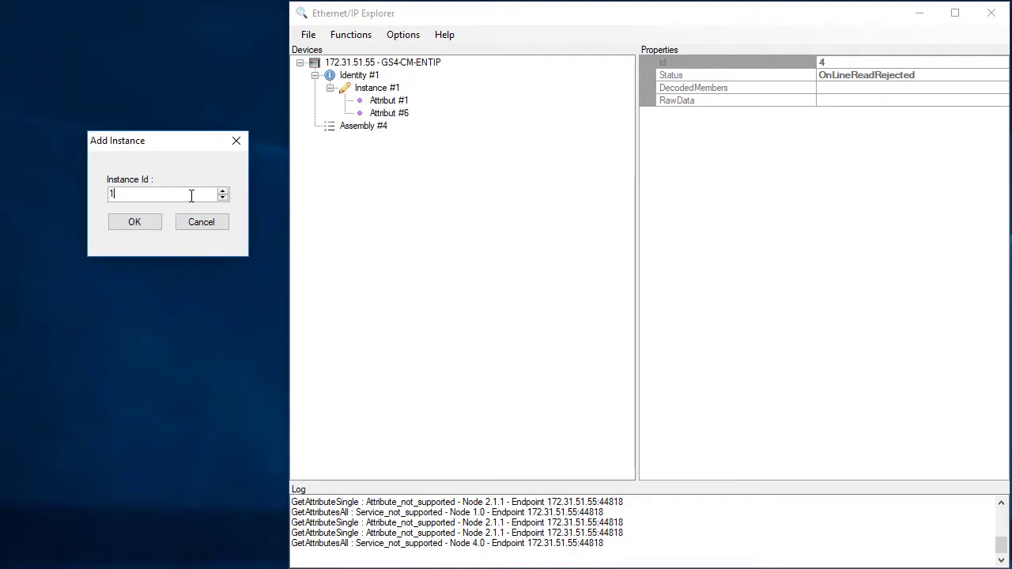
text(01)
click(148, 223)
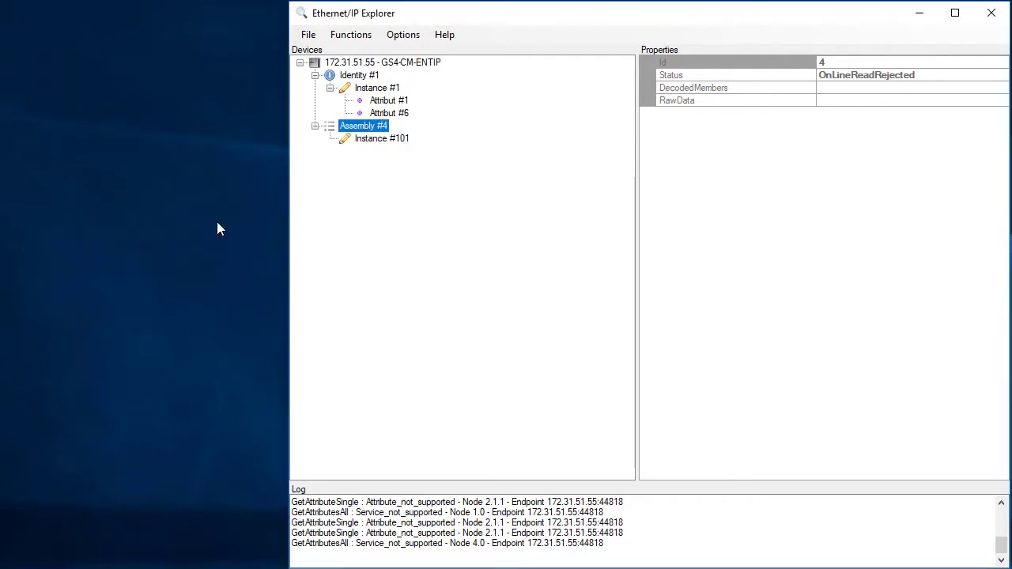
- Add Attribut #3 to Instance #101 and read its live status bytes
click(379, 142)
right_click(378, 140)
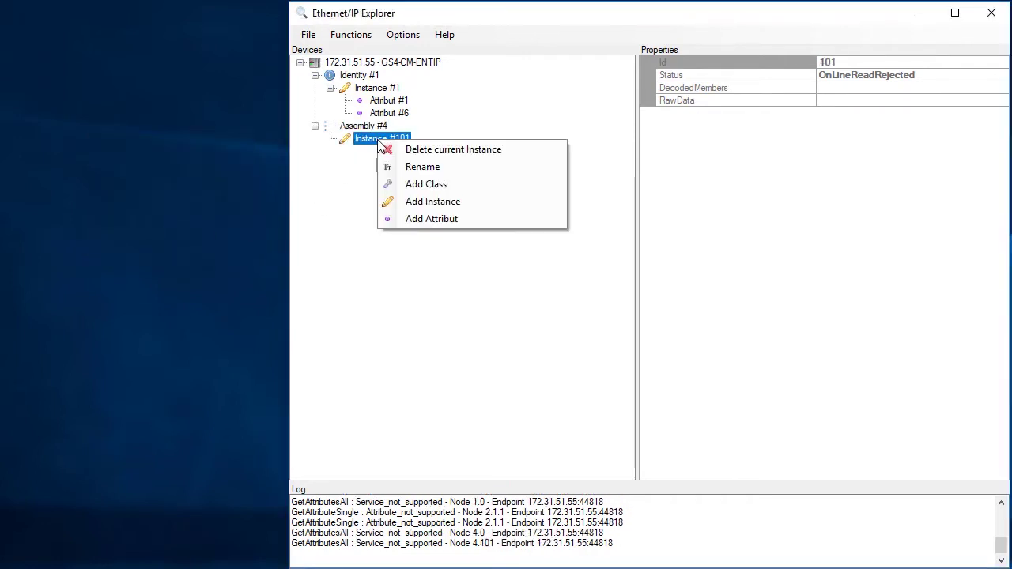
click(424, 219)
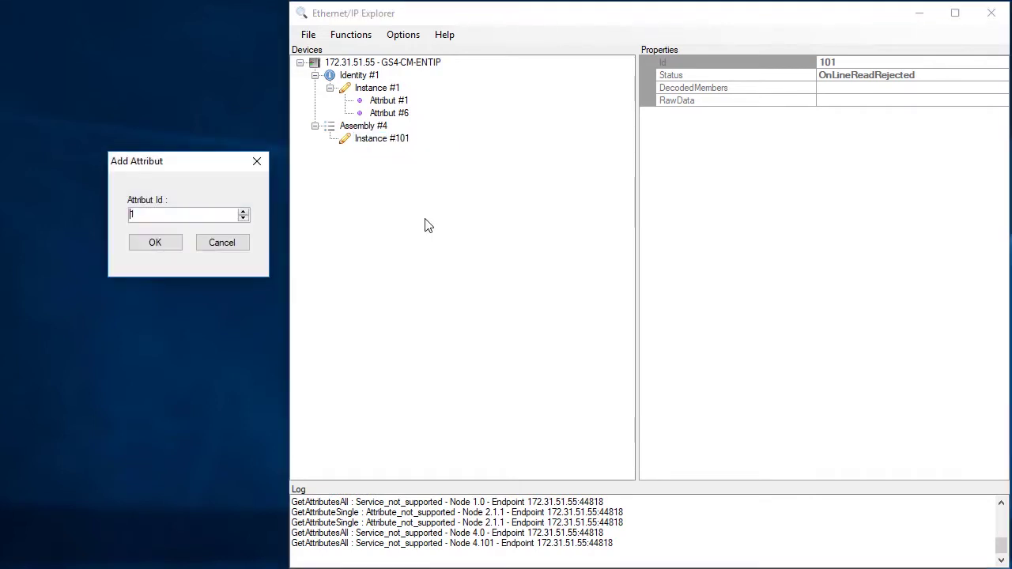
click(243, 214)
click(243, 213)
click(243, 213)
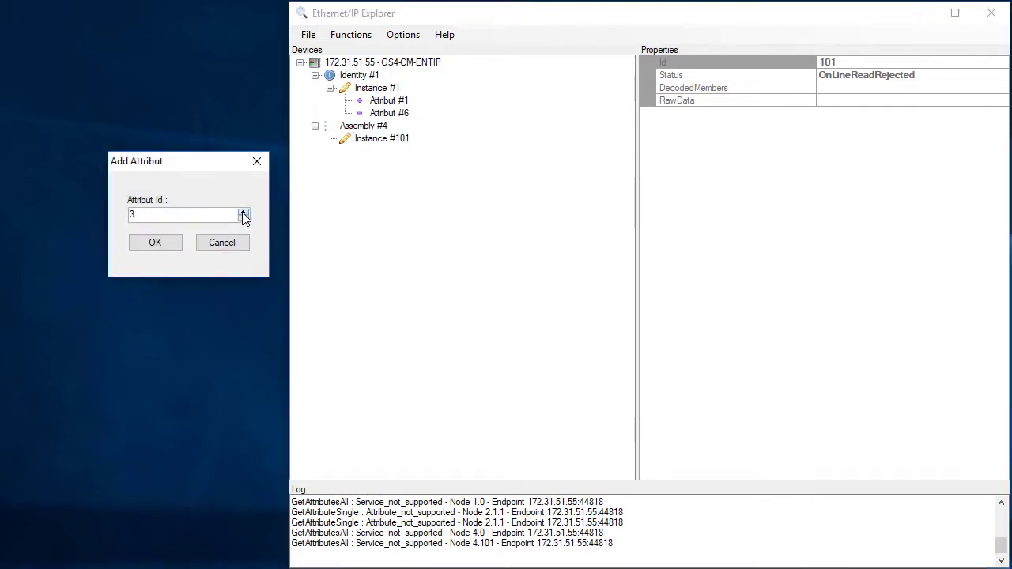
click(155, 242)
click(389, 154)
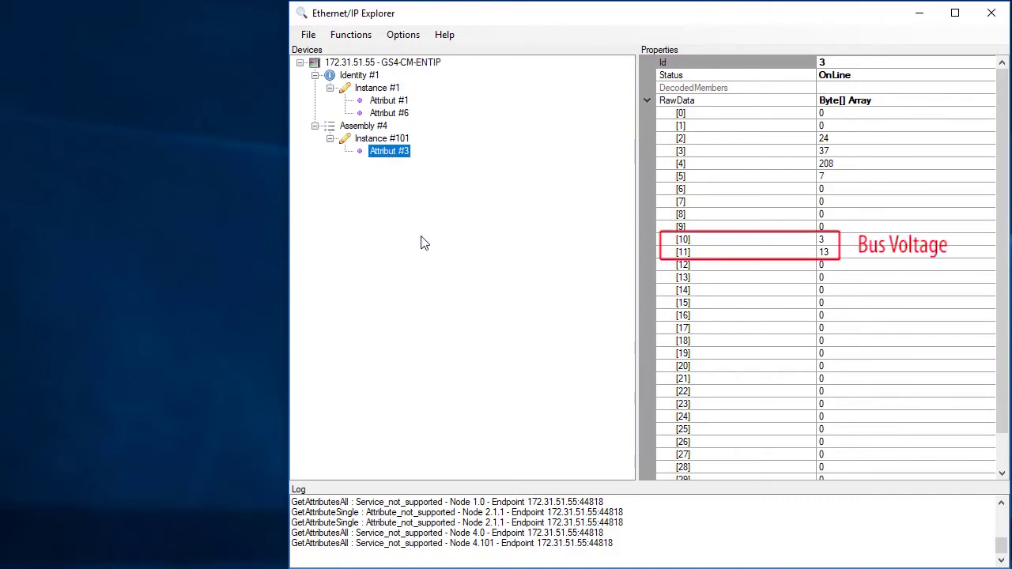
- Re-read Attribut #3 with F3 twice to watch bus-voltage byte [10] change
key(F3)
key(F3)
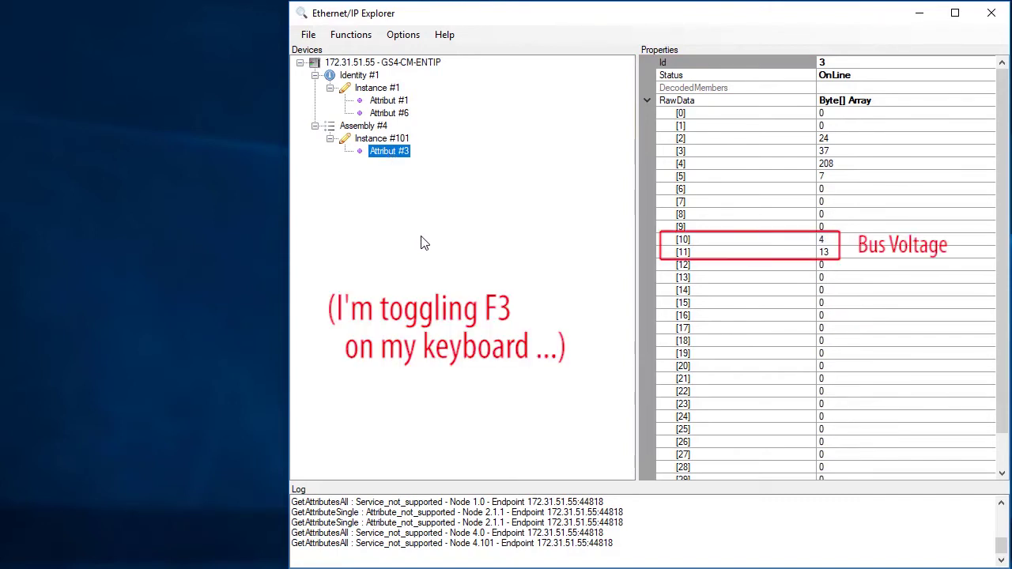
key(F3)
key(F3)
key(F3)
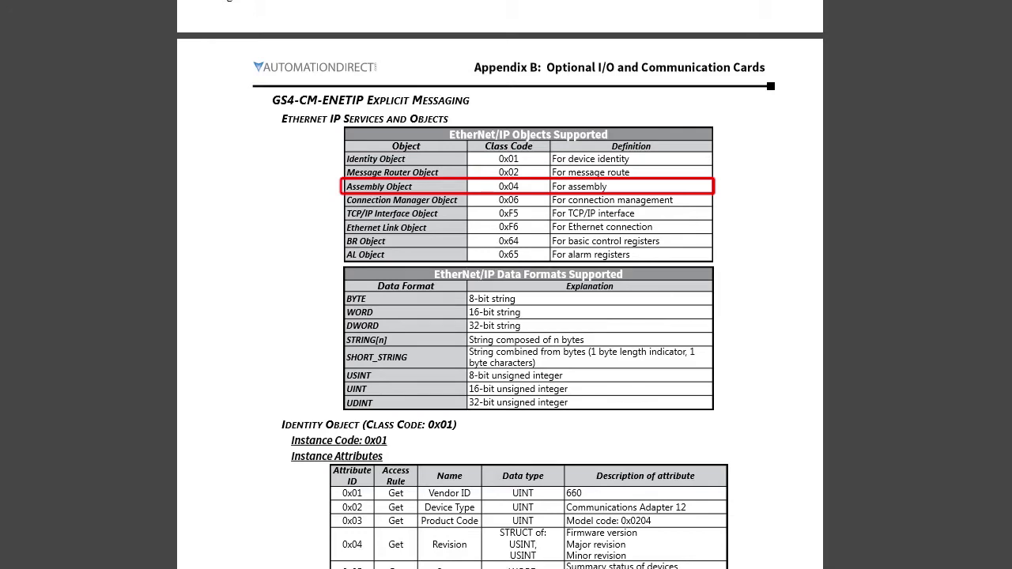
- Scroll the GS4 manual down to the Identity Object and Common Services tables
scroll(506, 316, down, 5)
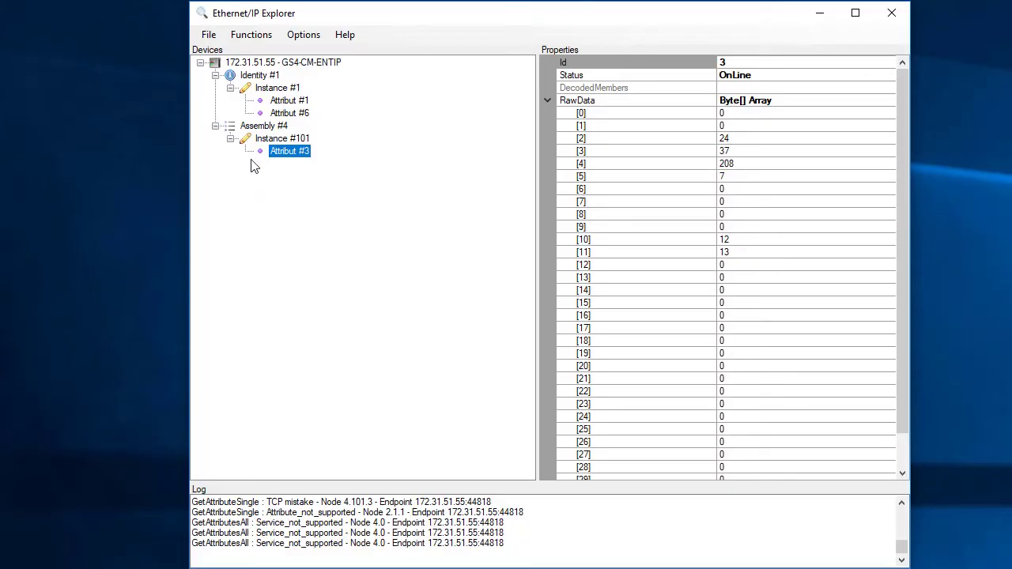
- Add Instance #100 under Assembly #4
click(261, 127)
right_click(258, 127)
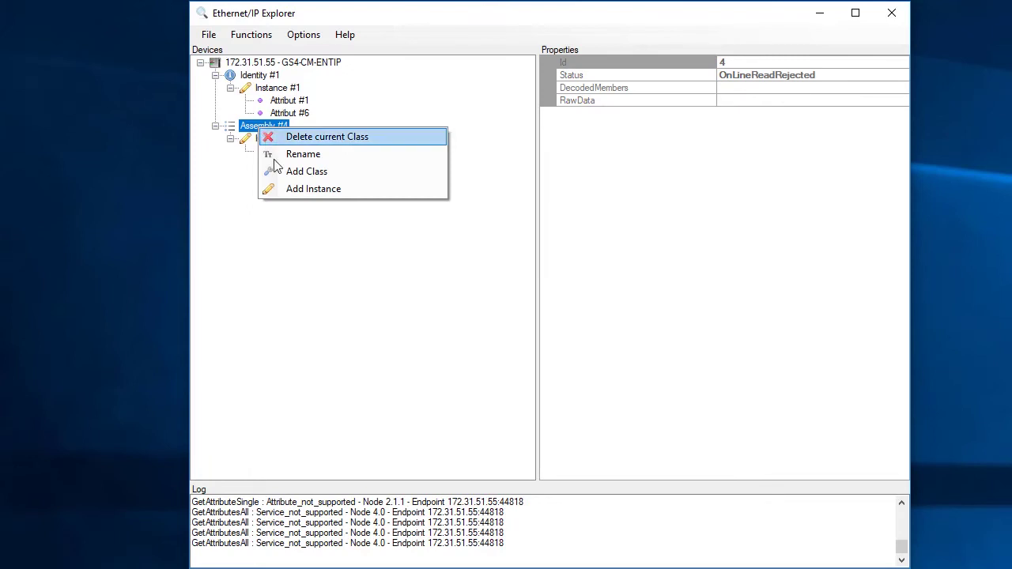
click(273, 189)
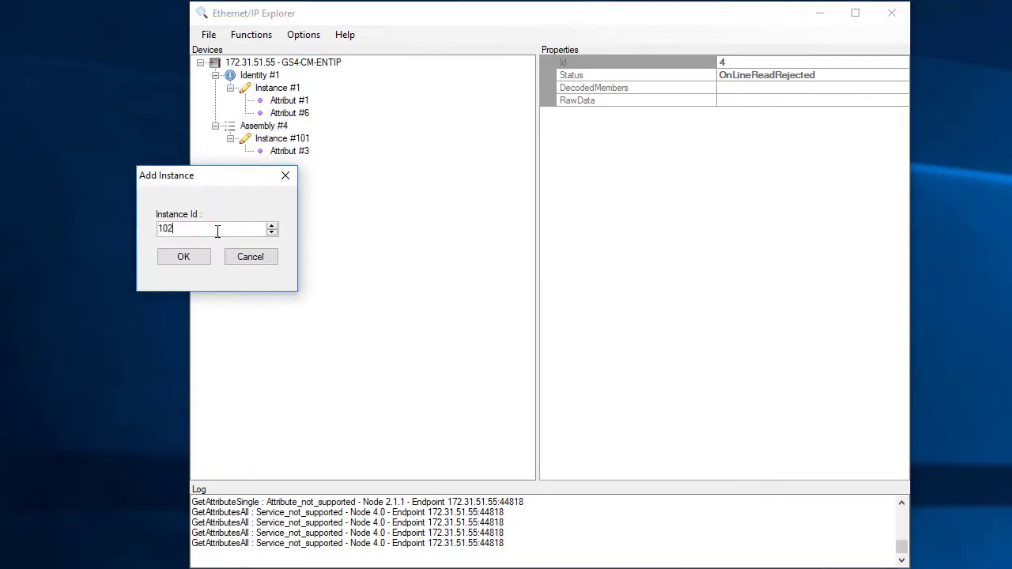
key(BackSpace)
text(0)
click(171, 257)
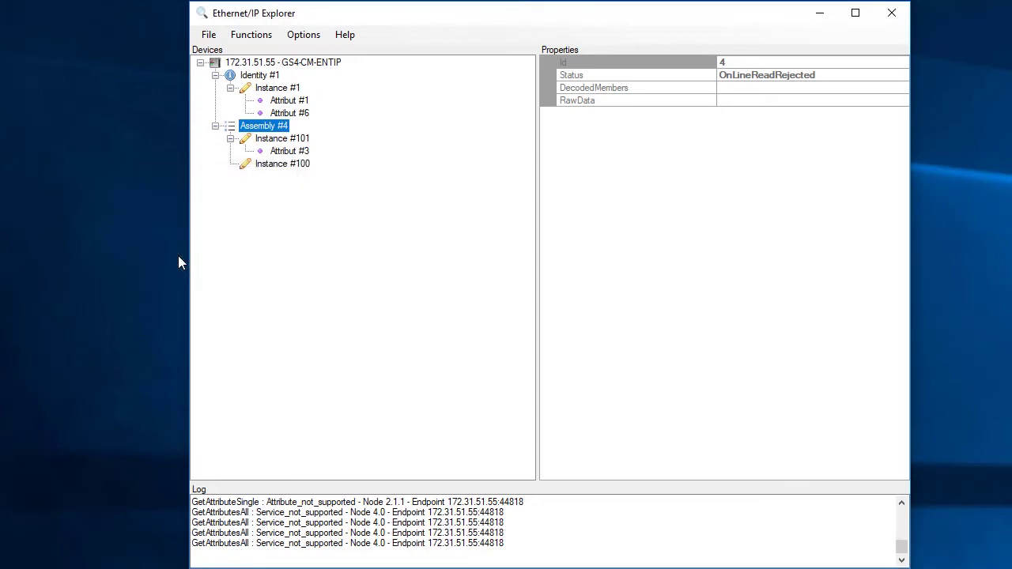
- Give Instance #100 Attribut #3 and show its six output bytes
click(280, 166)
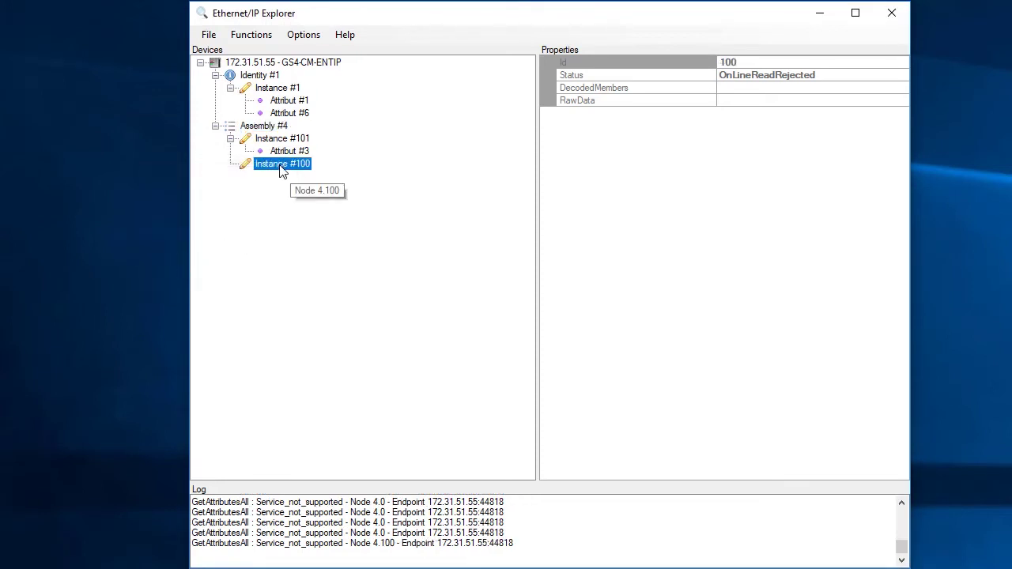
right_click(280, 167)
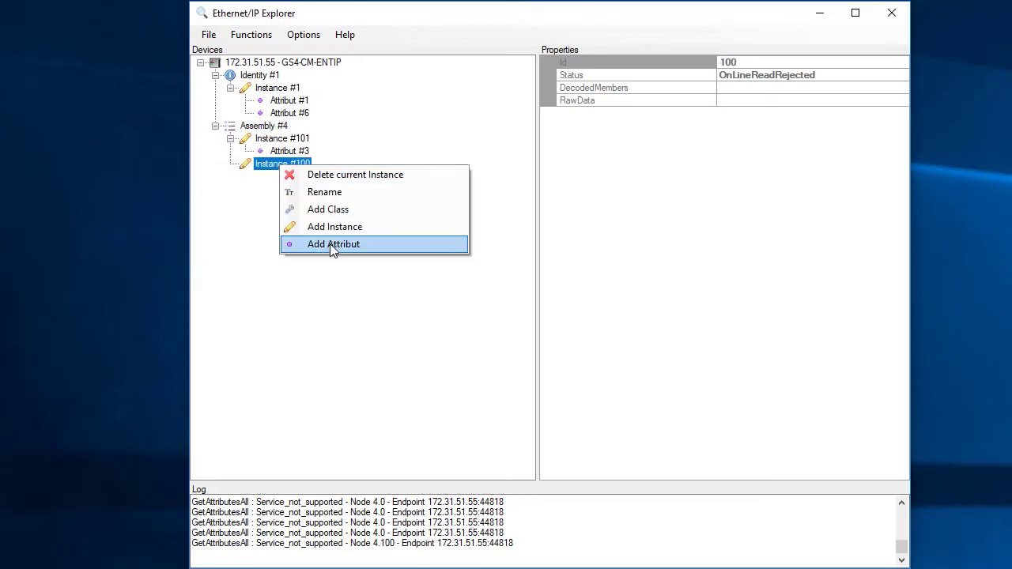
click(330, 244)
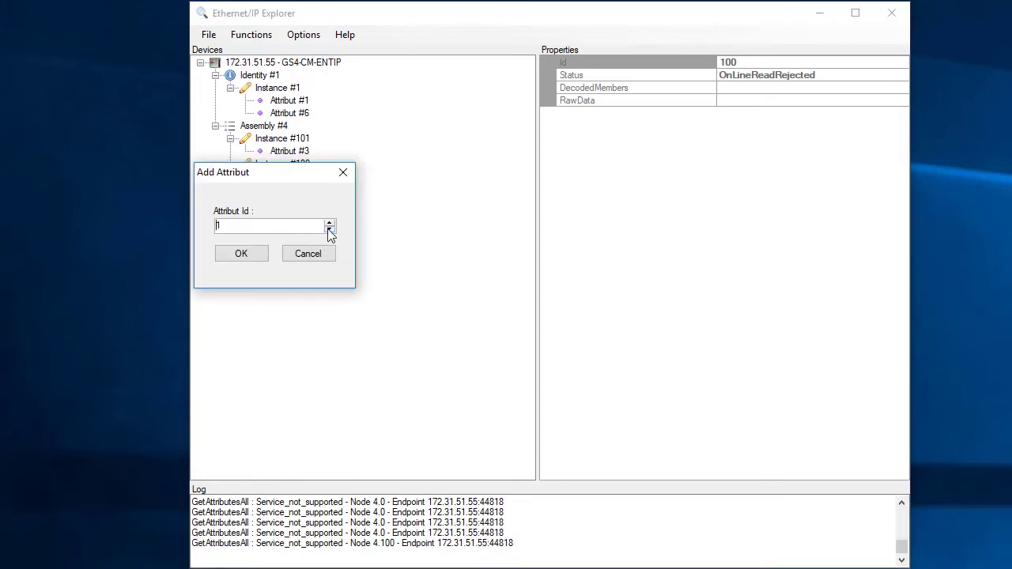
click(329, 223)
click(261, 253)
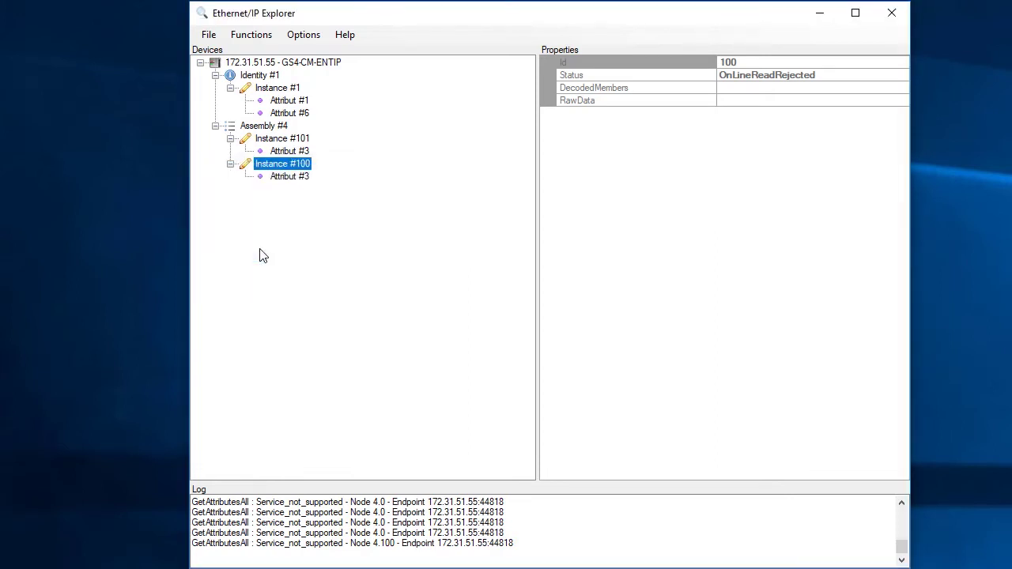
click(290, 181)
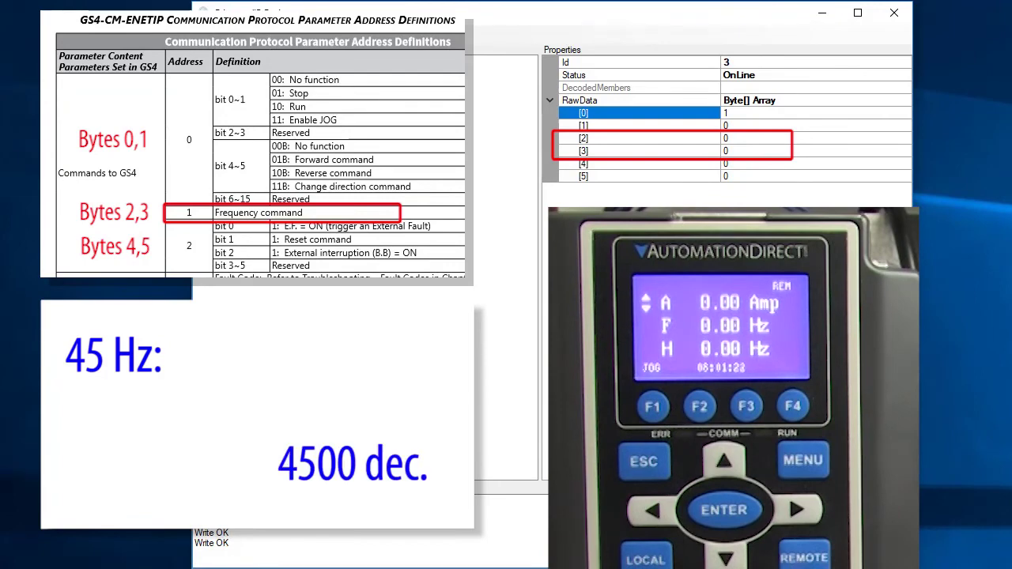
- Write 17 into output byte [3] and 148 into byte [2] for 45 Hz
click(744, 150)
text(17)
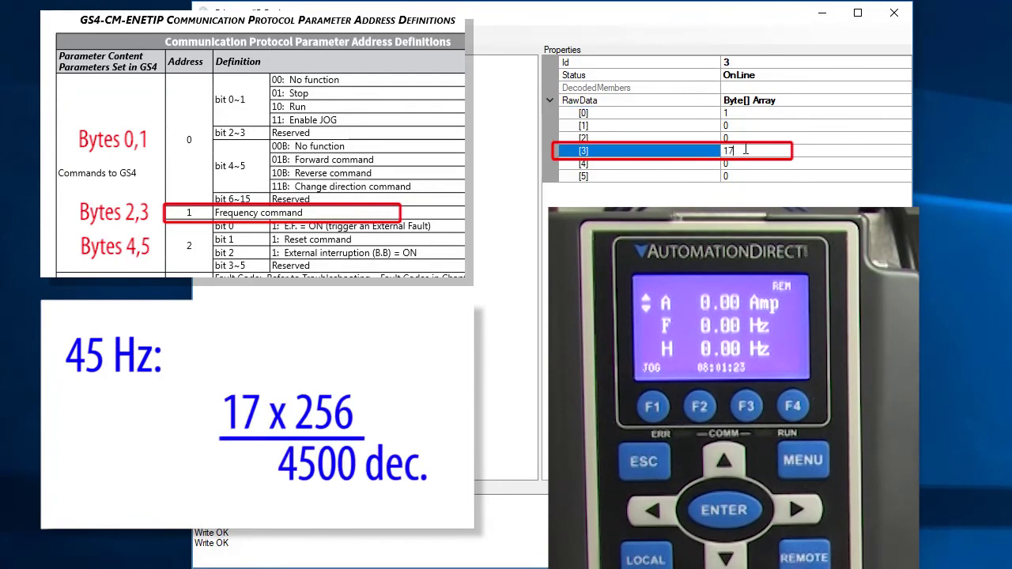
click(749, 139)
text(1)
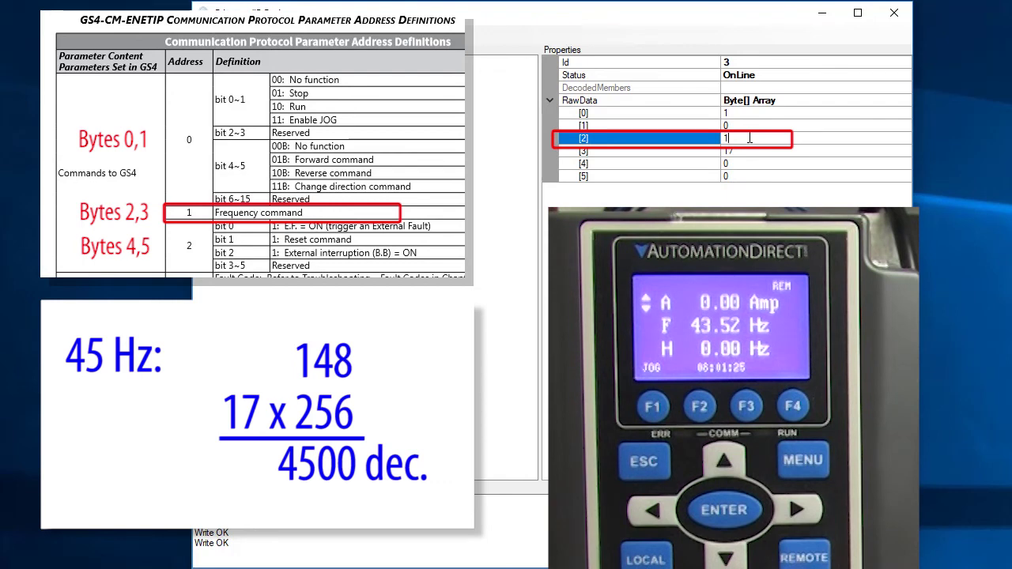
text(48)
key(Return)
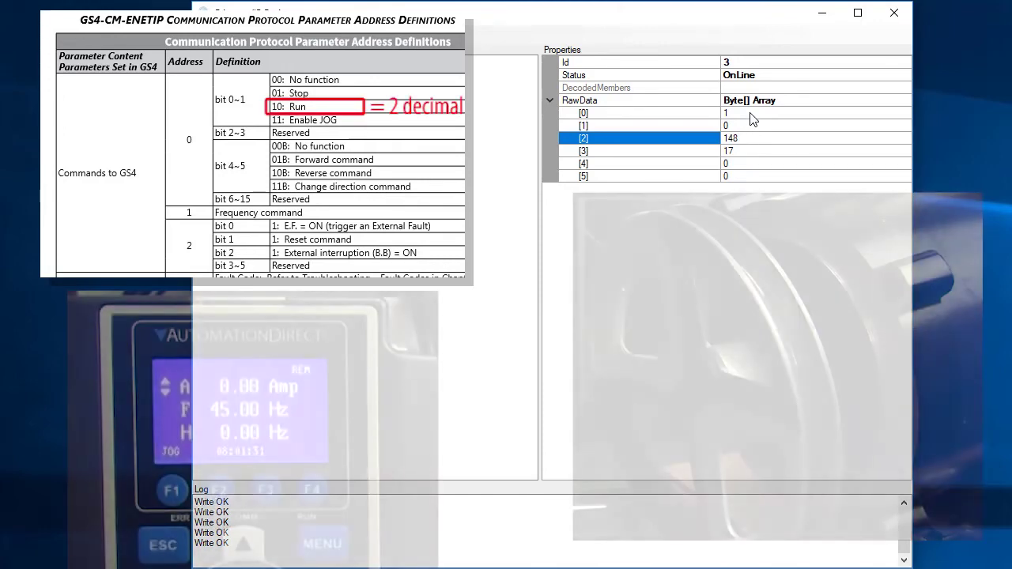
- Send the run command through byte [0], then change it to 16
click(751, 113)
text(2)
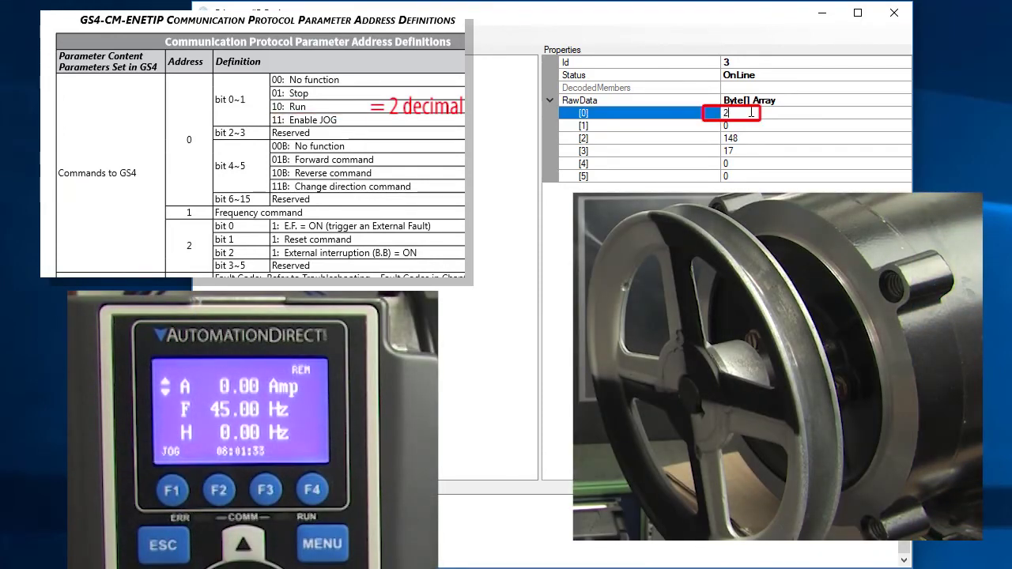
key(Return)
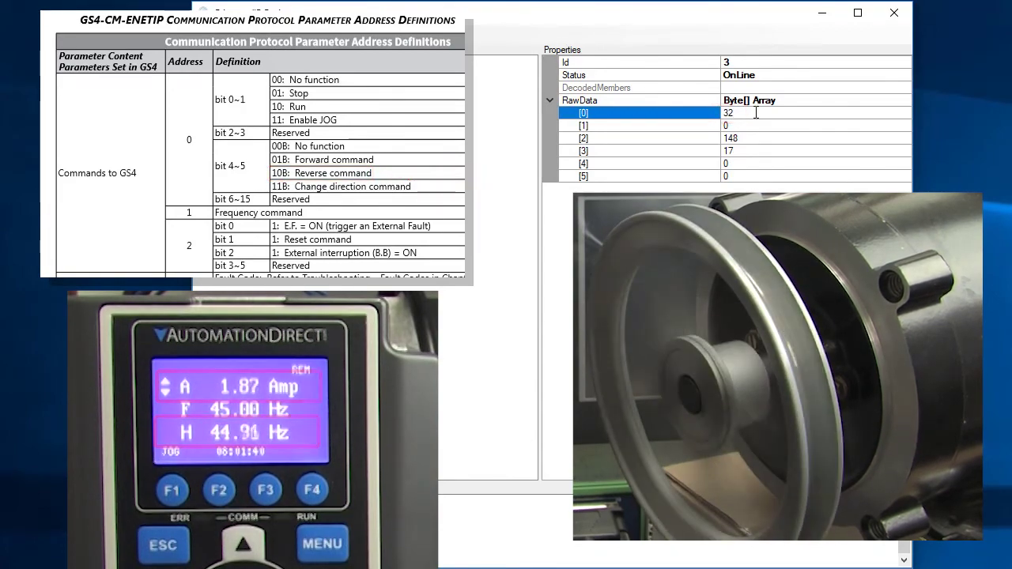
double_click(755, 112)
key(BackSpace)
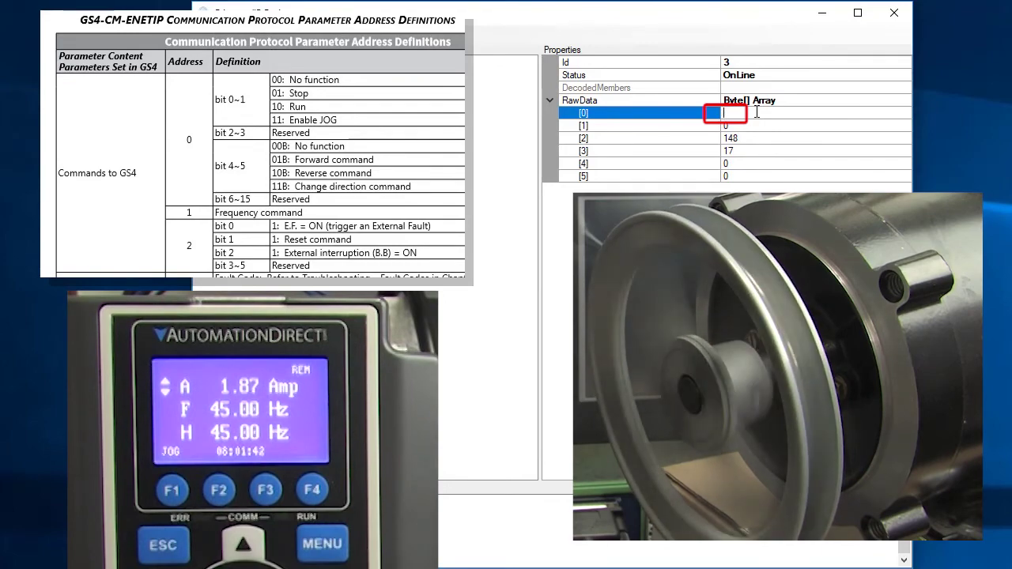
text(16)
key(Return)
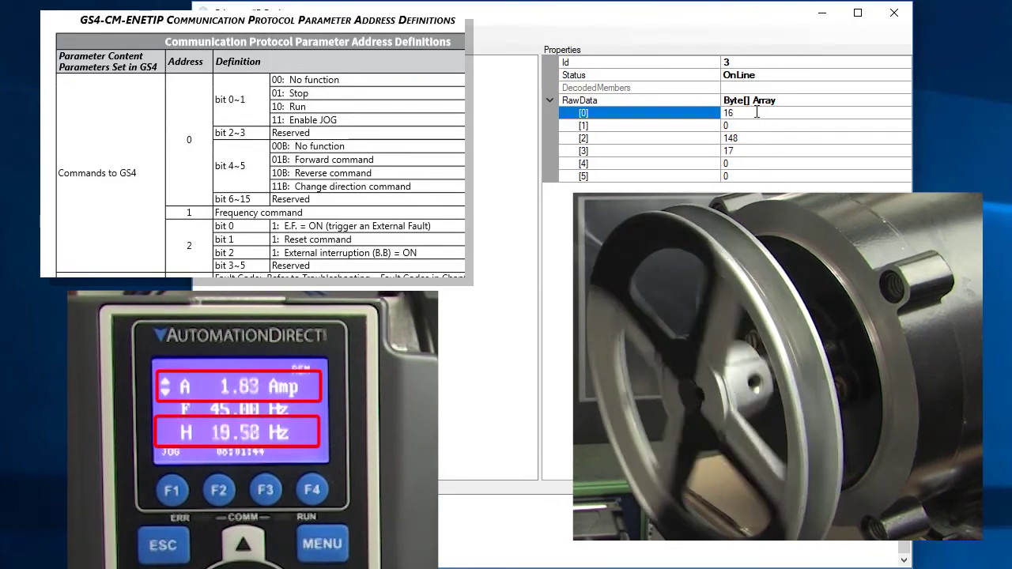
- Set command byte [0] to 1 to stop the drive
double_click(757, 112)
text(1)
key(Return)
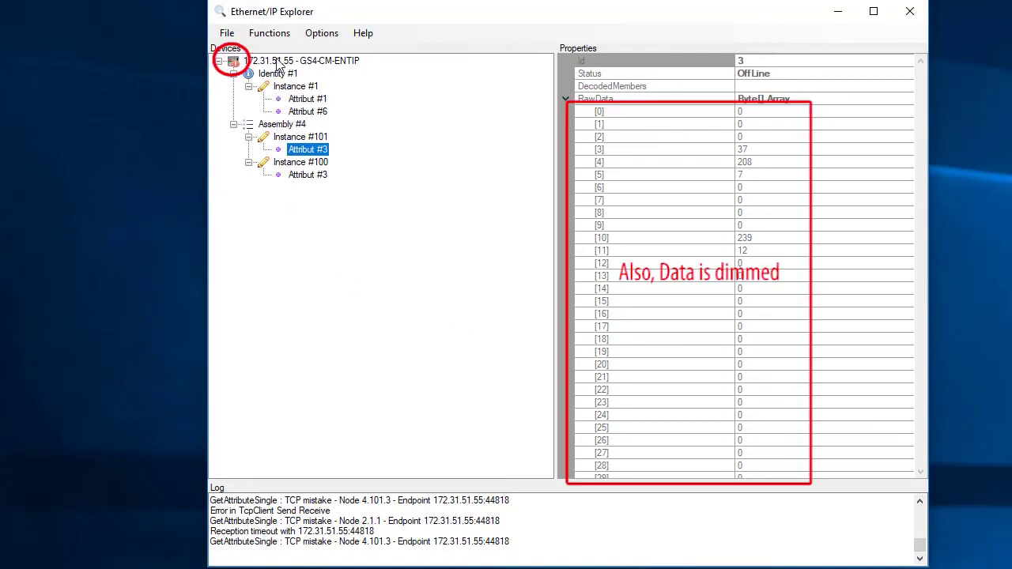
- Reconnect the GS4 drive, reload Instance #101 Attribut #3, then edit the TCP_LAN_Timeout setting (10)
click(276, 61)
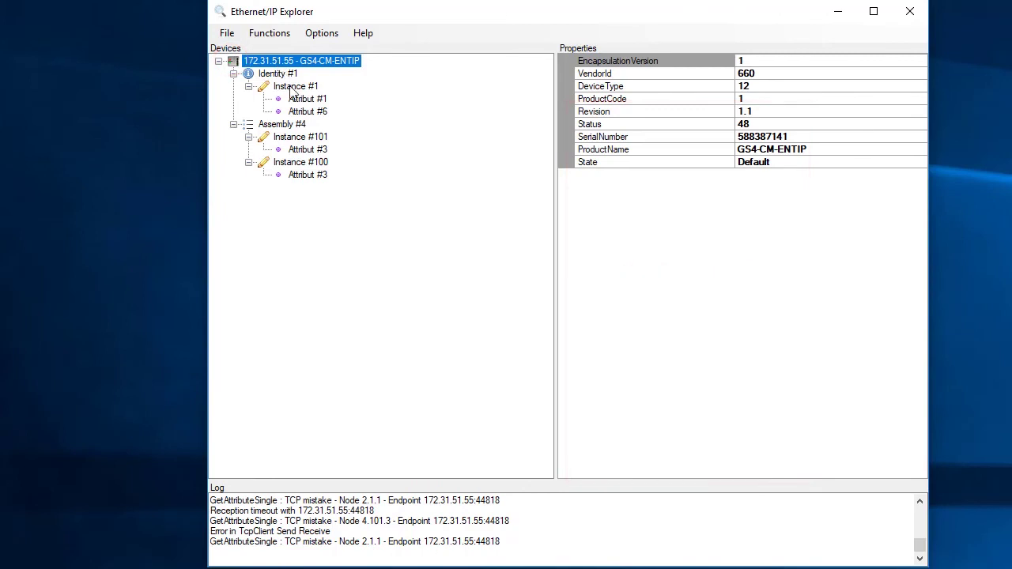
click(305, 150)
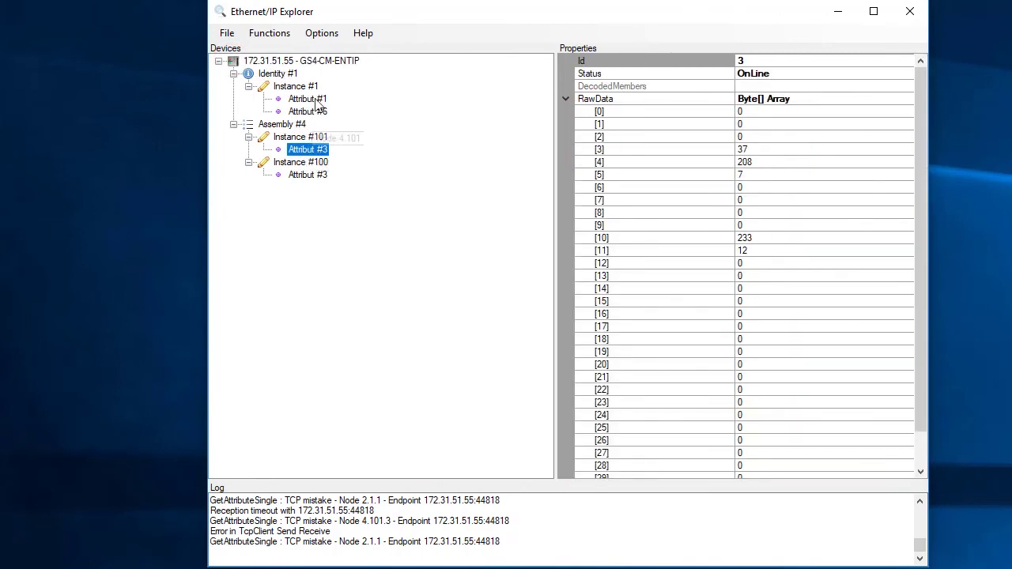
click(322, 33)
click(591, 291)
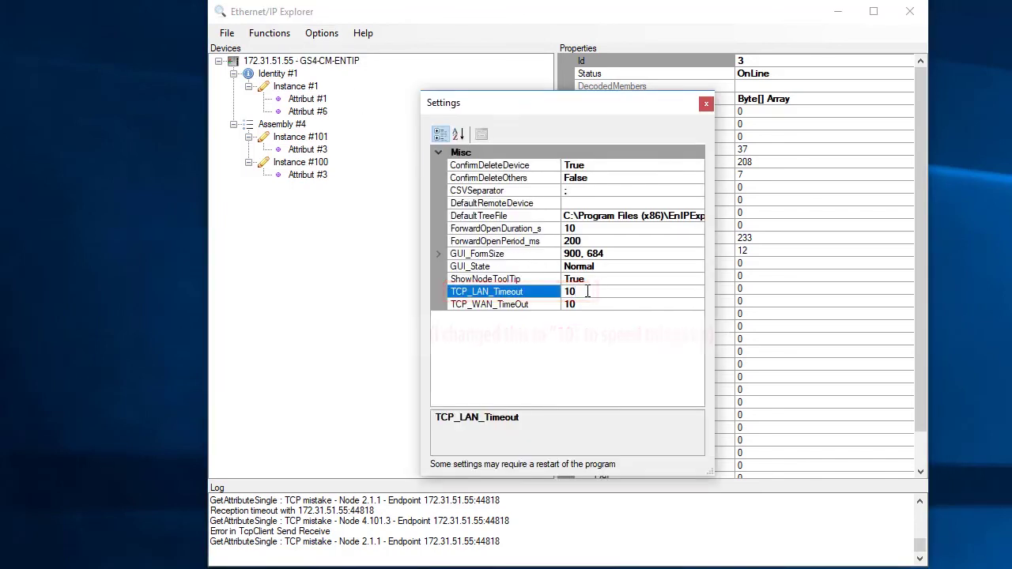
- Raise TCP_LAN_Timeout to 10000 and open the local interface 172.31.51.60
key(Return)
text(1)
text(0000)
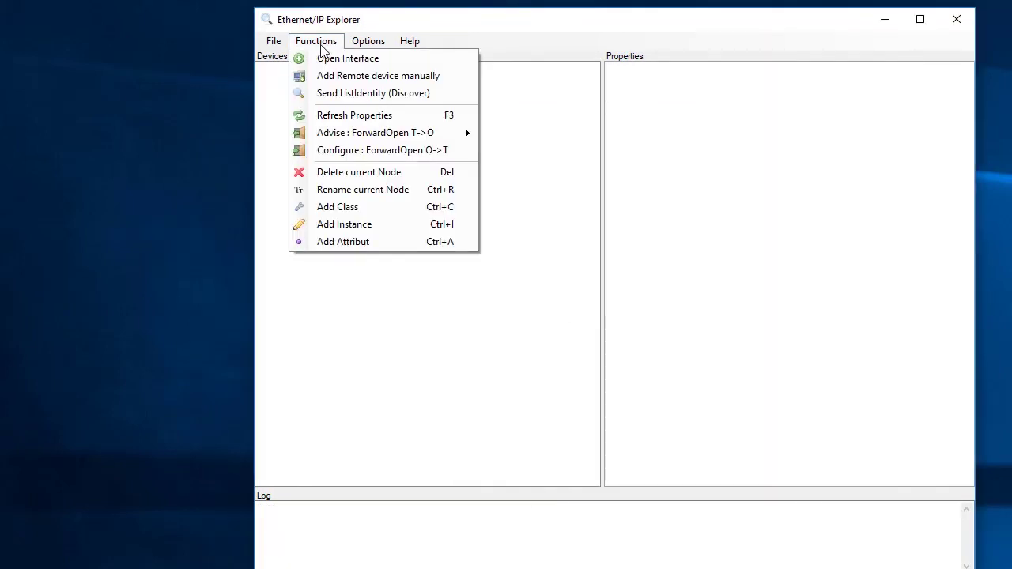
click(333, 60)
text(172.31.51.60)
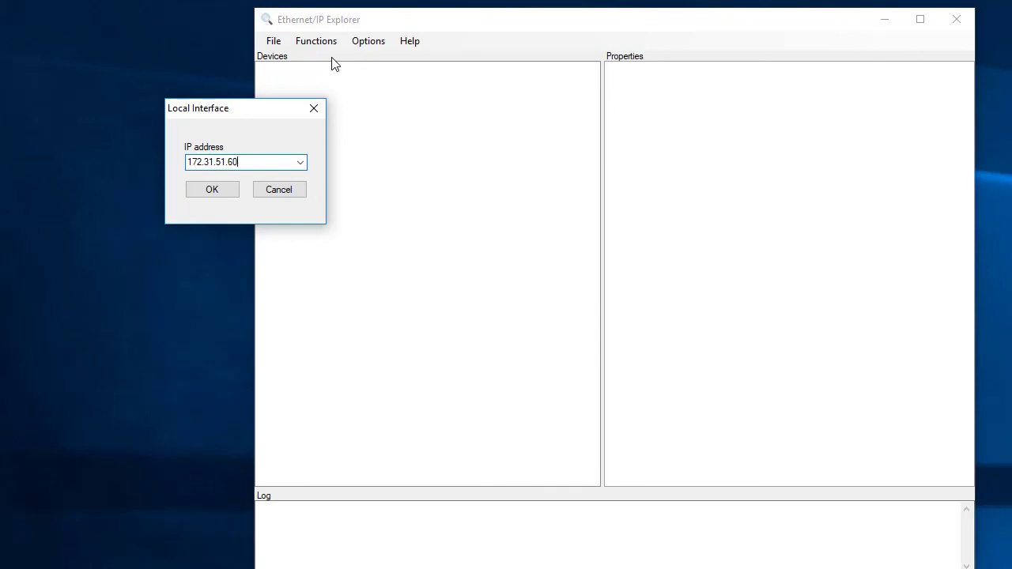
click(213, 189)
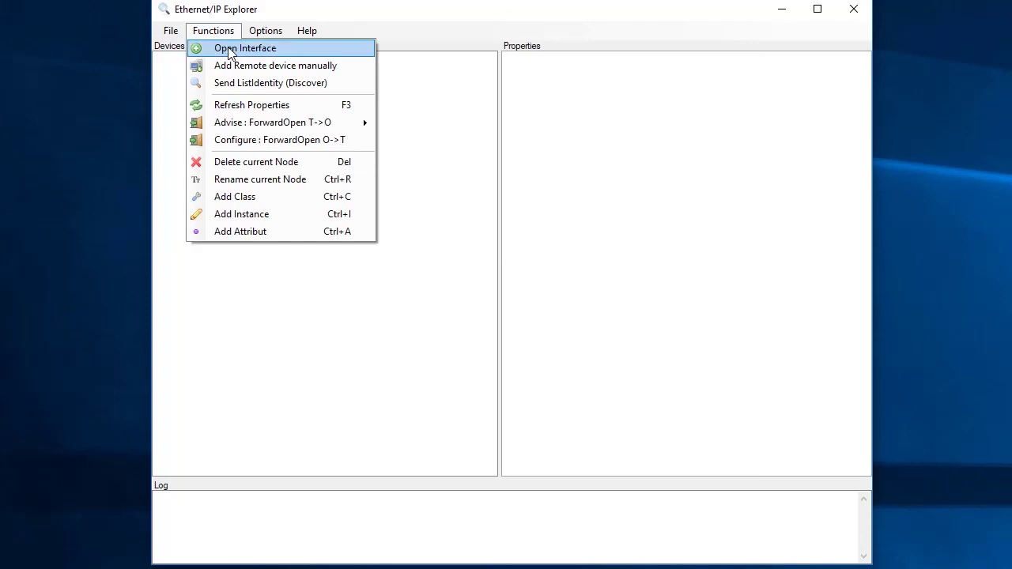
- Reopen local interface 172.31.51.60 so the GS4 drive is listed
click(230, 48)
text(172.31.51.6)
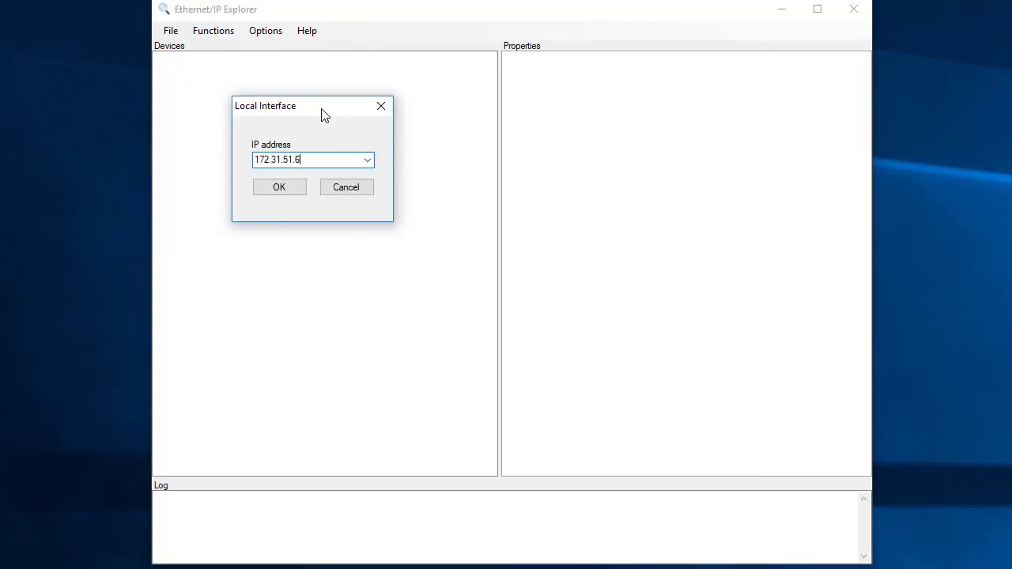
text(0)
click(279, 190)
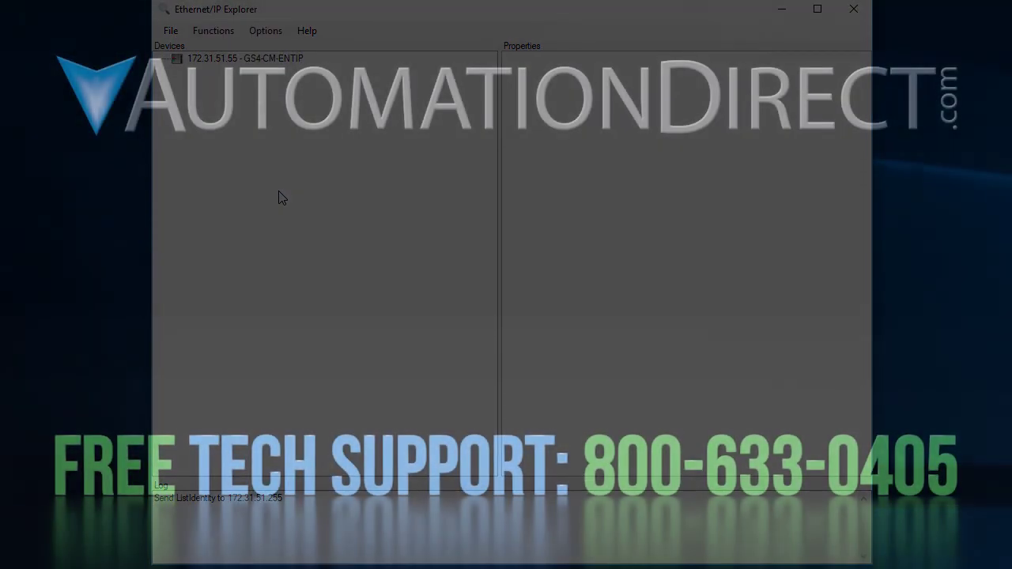